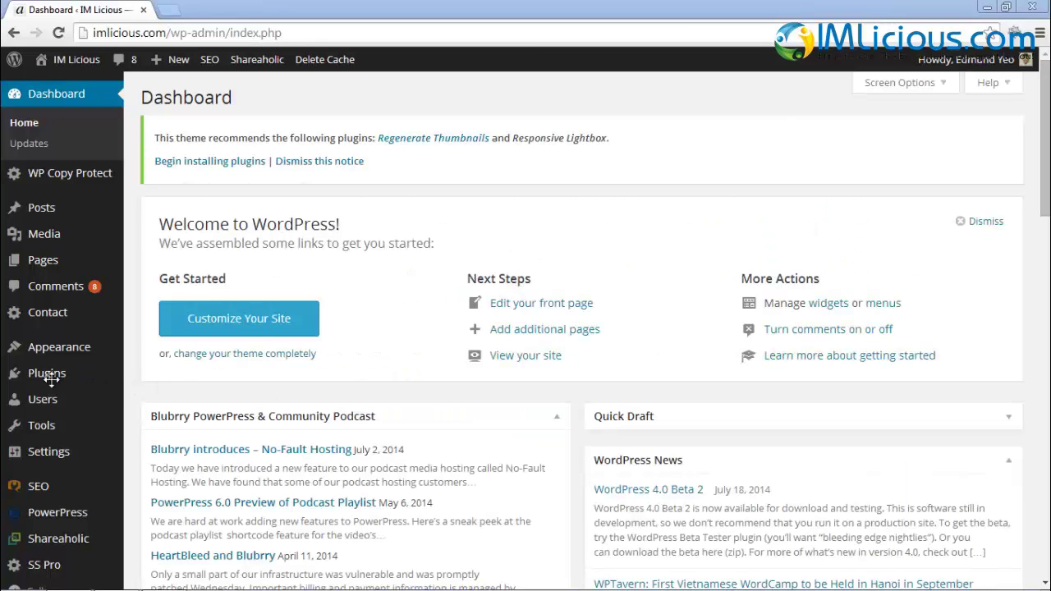
Search Add New plugins for 'pretty link lite' and view the Pretty Link Lite 1.6.5 details.
{"action": "mouse_move", "coordinate": [52, 379]}
{"action": "left_click", "coordinate": [159, 399]}
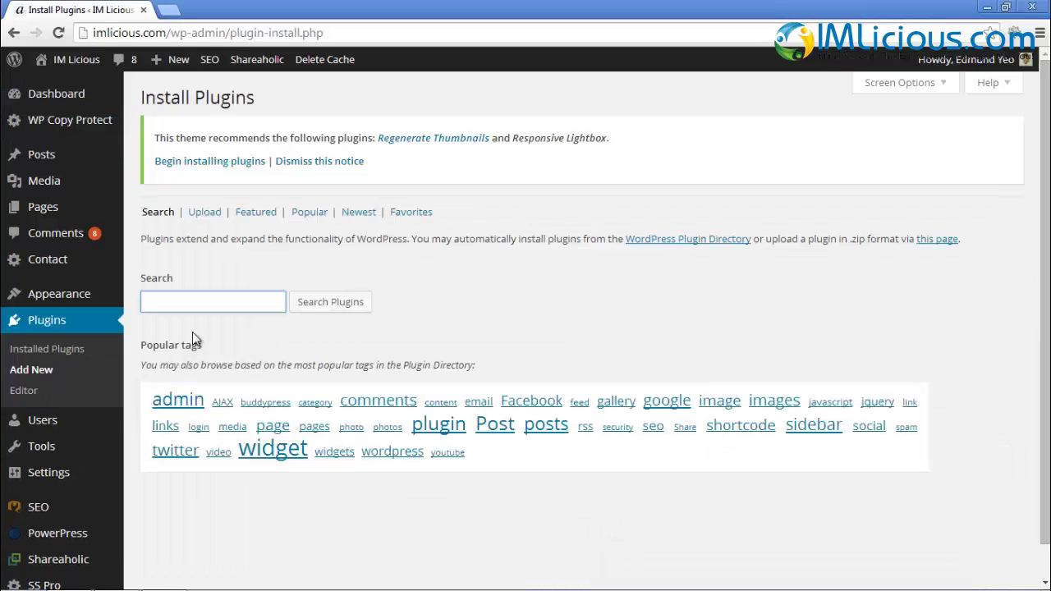
{"action": "type", "text": "pretty link lite"}
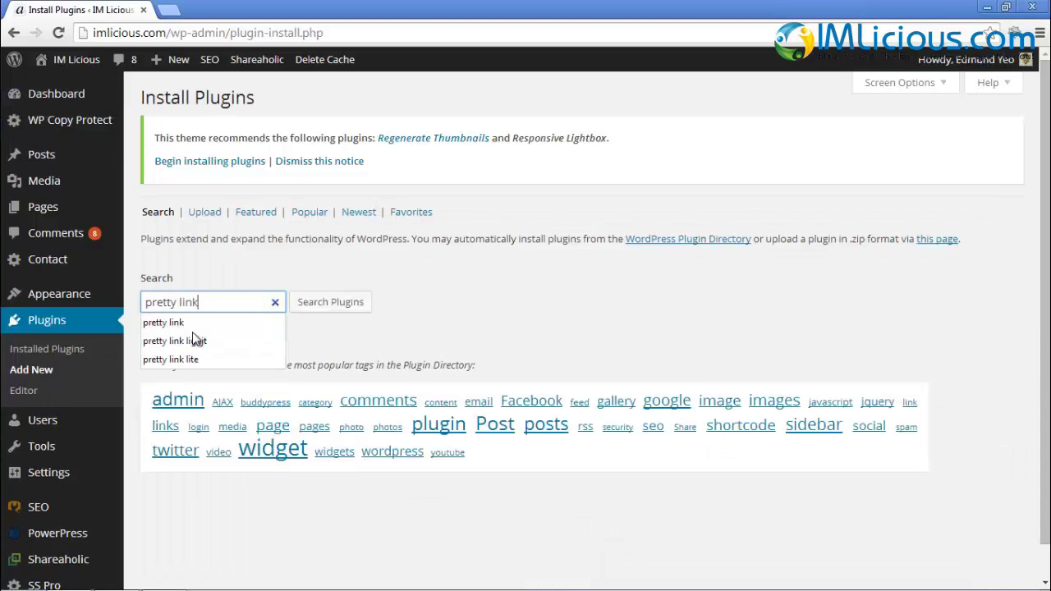
{"action": "left_click", "coordinate": [309, 307]}
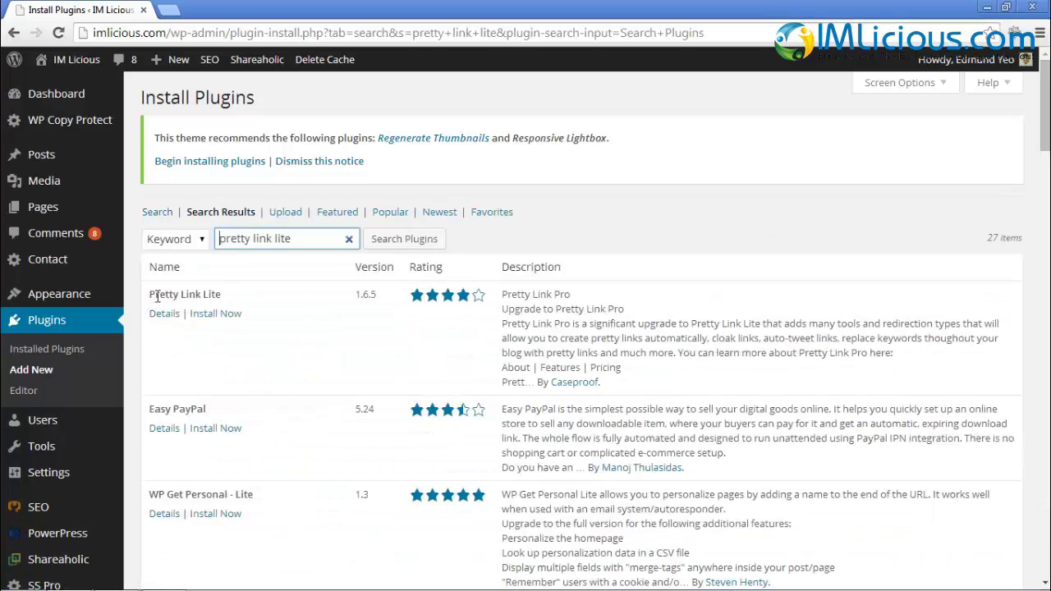
{"action": "left_click", "coordinate": [163, 313]}
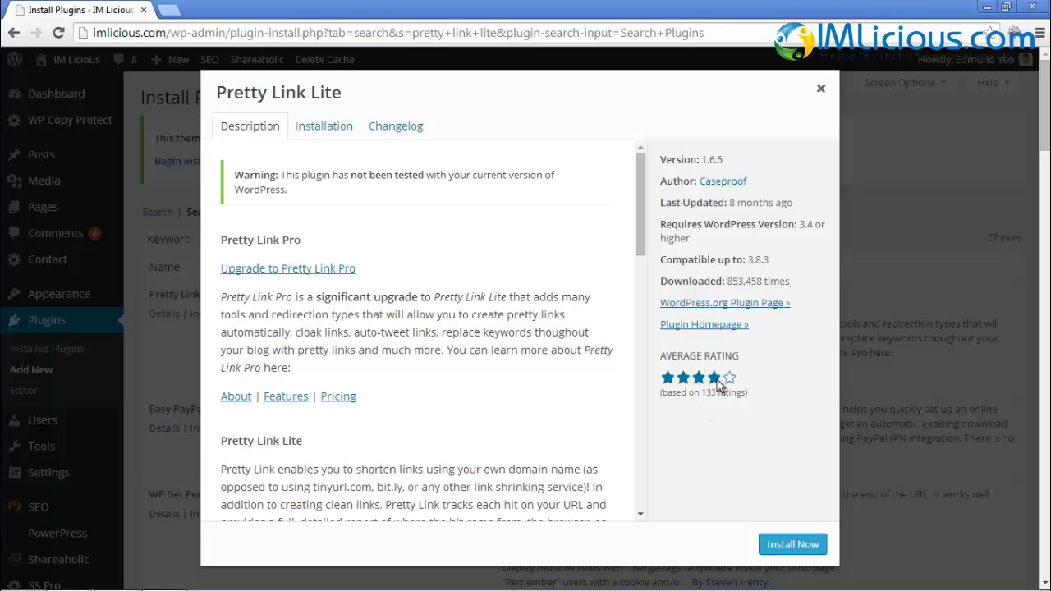
{"action": "mouse_move", "coordinate": [719, 385]}
Install and activate Pretty Link Lite, then reach its Add New Link form from the sidebar.
{"action": "left_click", "coordinate": [773, 550]}
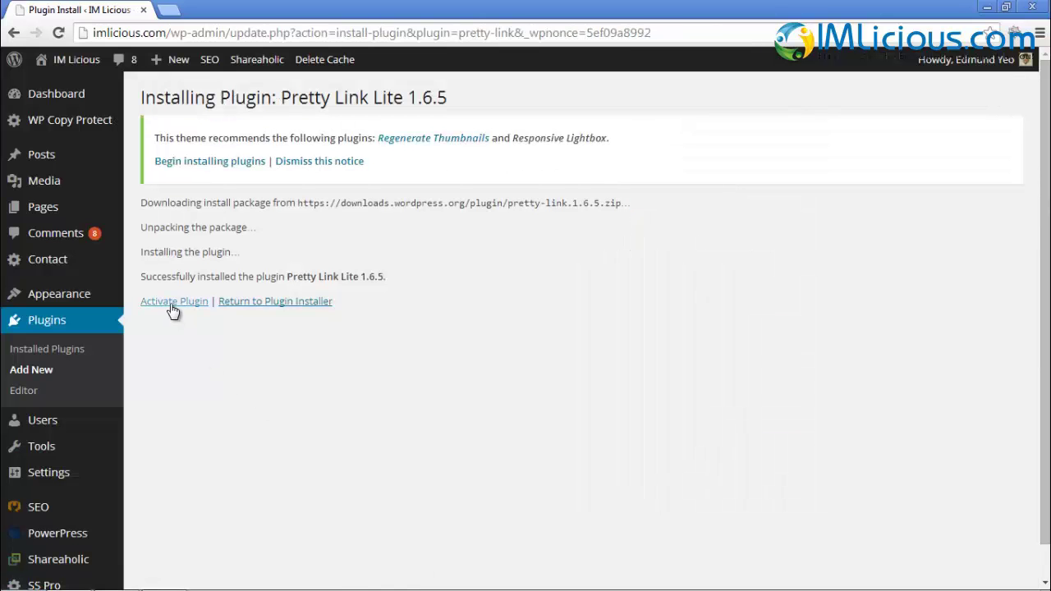
{"action": "left_click", "coordinate": [173, 303]}
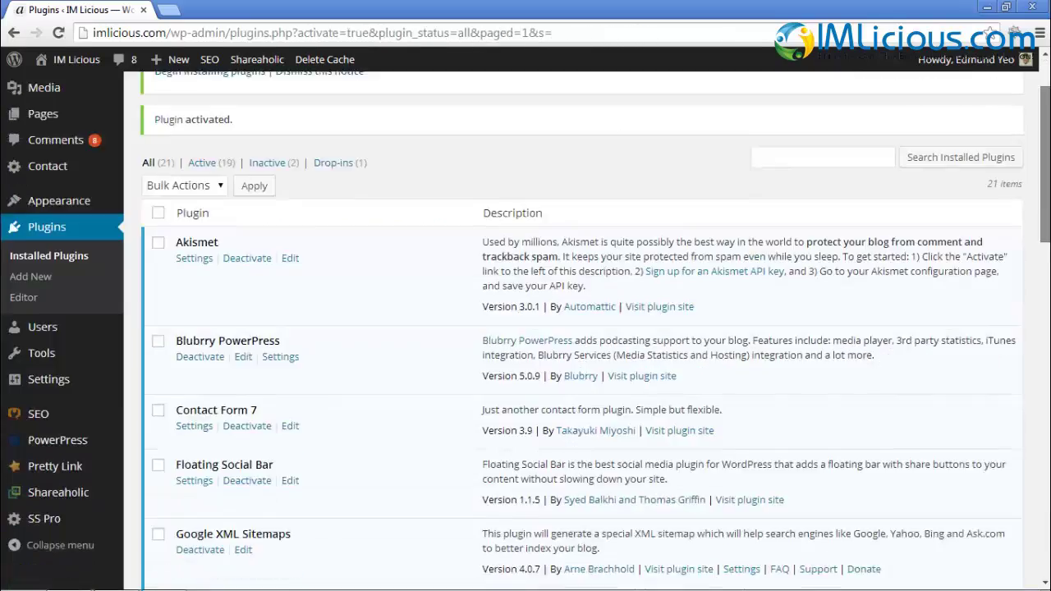
{"action": "scroll", "coordinate": [575, 329], "scroll_direction": "down", "scroll_amount": 10}
{"action": "scroll", "coordinate": [574, 329], "scroll_direction": "down", "scroll_amount": 4}
{"action": "scroll", "coordinate": [448, 274], "scroll_direction": "up", "scroll_amount": 12}
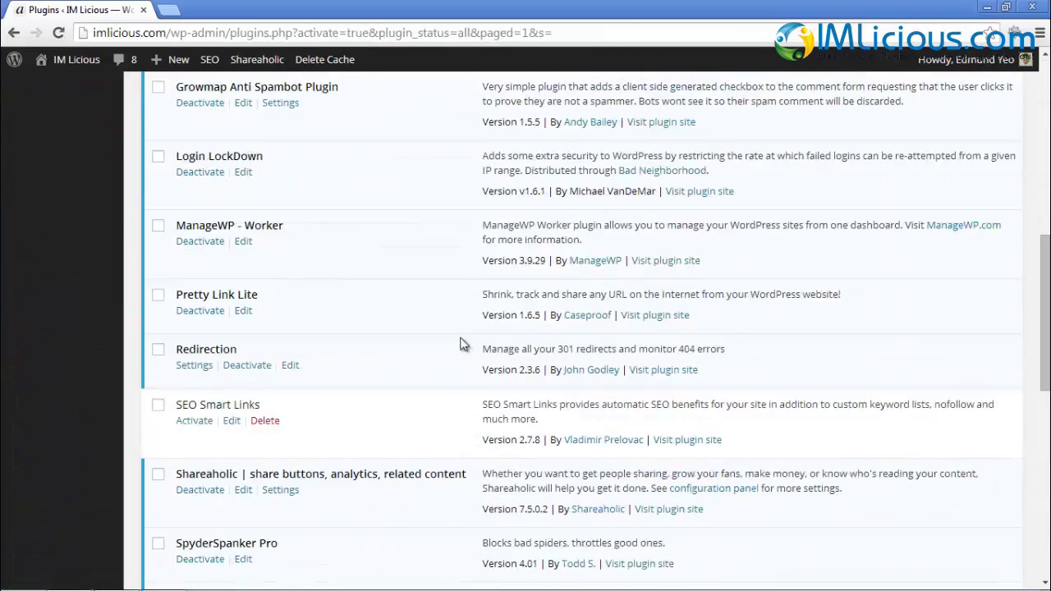
{"action": "left_click_drag", "start_coordinate": [1047, 201], "coordinate": [1047, 204]}
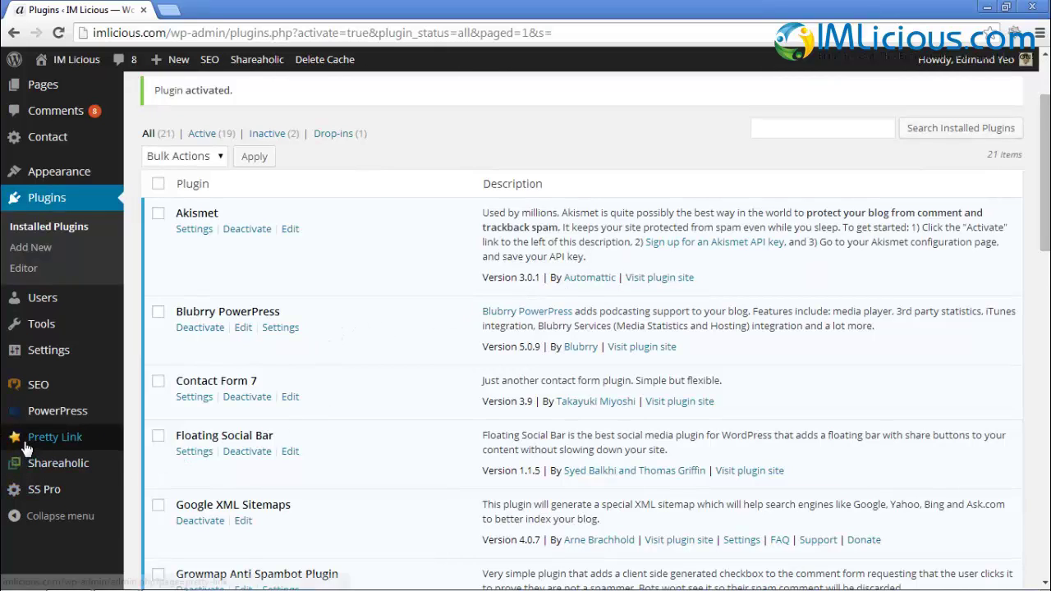
{"action": "mouse_move", "coordinate": [33, 444]}
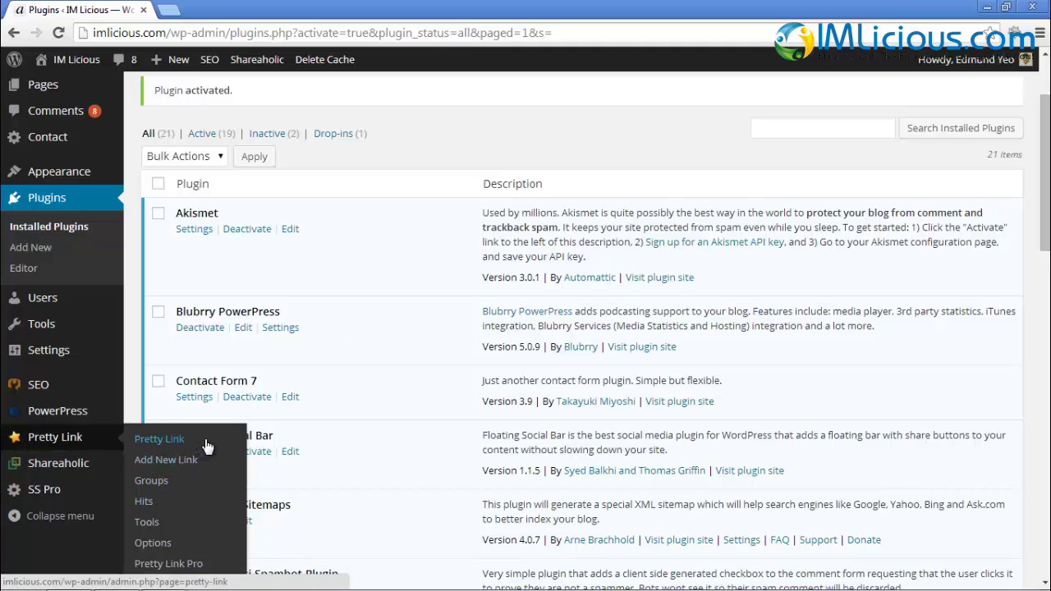
{"action": "left_click", "coordinate": [173, 464]}
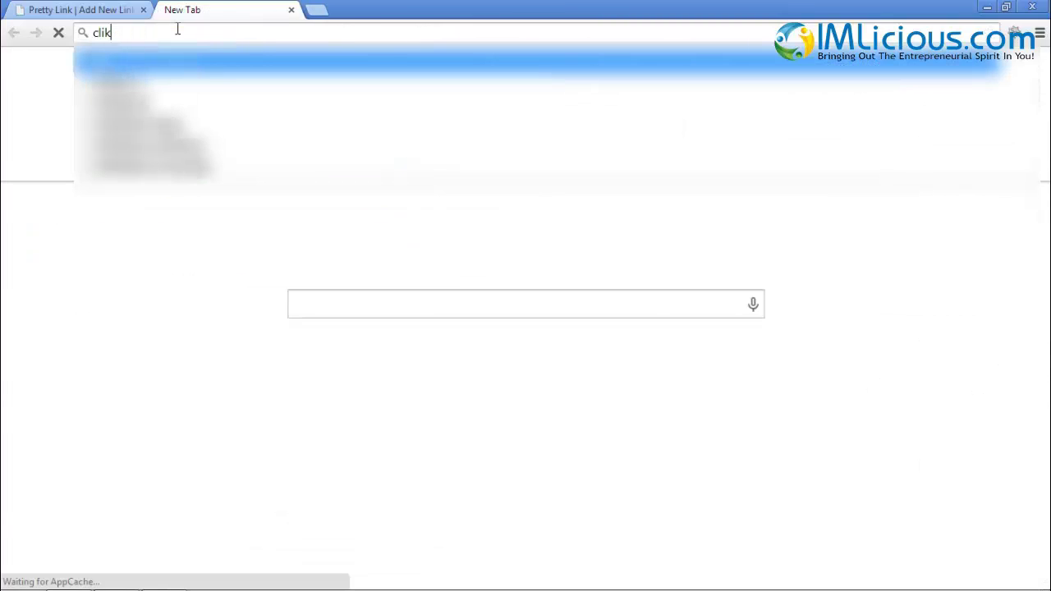
Go to the ClickBank marketplace and list the HEALTH & FITNESS category by popularity.
{"action": "type", "text": "ck.c"}
{"action": "key", "text": "BackSpace"}
{"action": "key", "text": "BackSpace"}
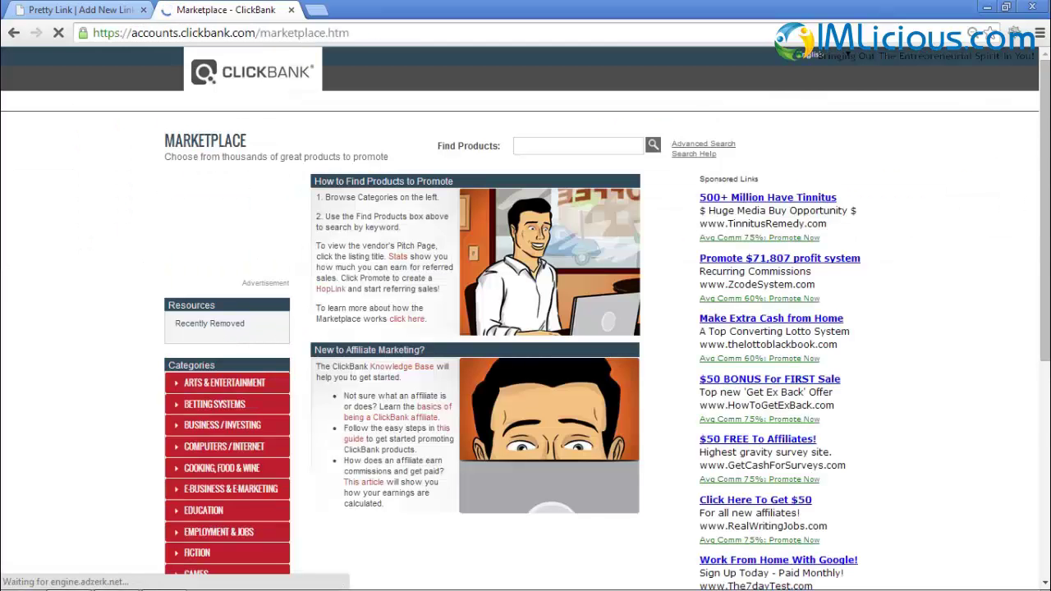
{"action": "scroll", "coordinate": [1007, 207], "scroll_direction": "down", "scroll_amount": 3}
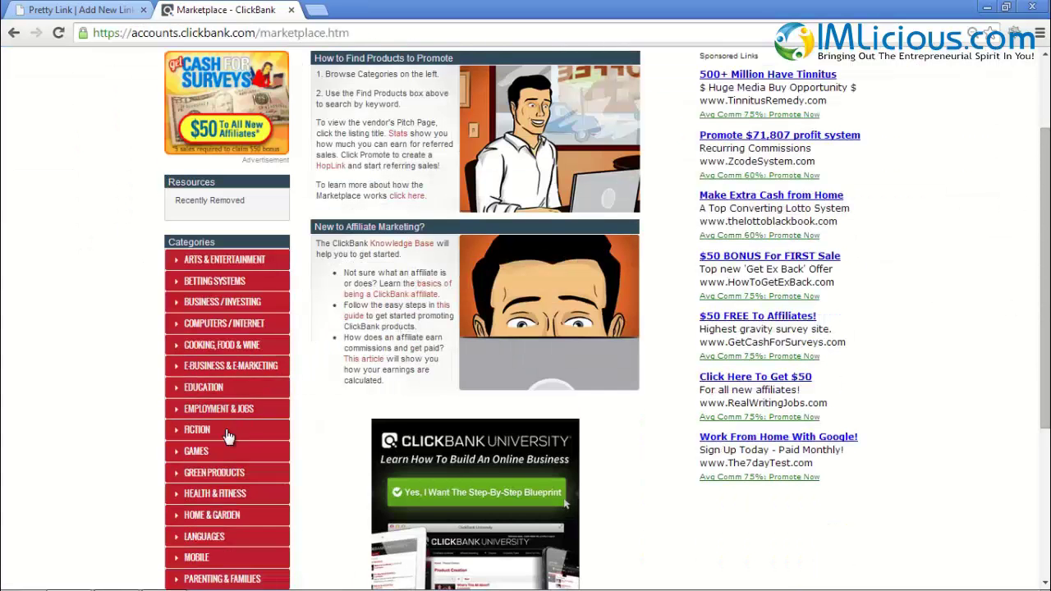
{"action": "left_click", "coordinate": [211, 494]}
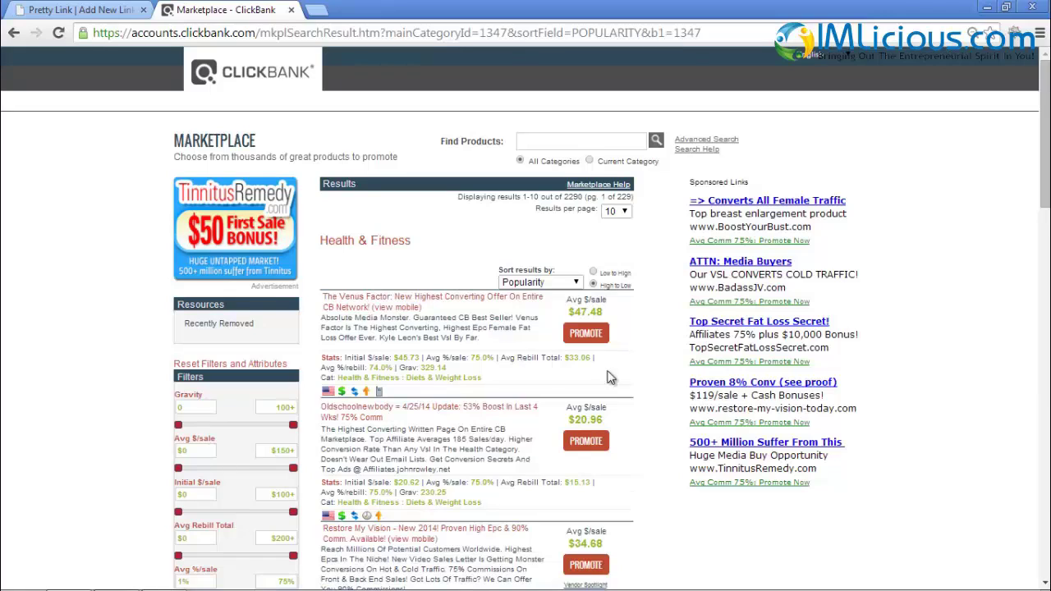
Create a HopLink for The Venus Factor with the account nickname and select it for copying.
{"action": "left_click", "coordinate": [586, 333]}
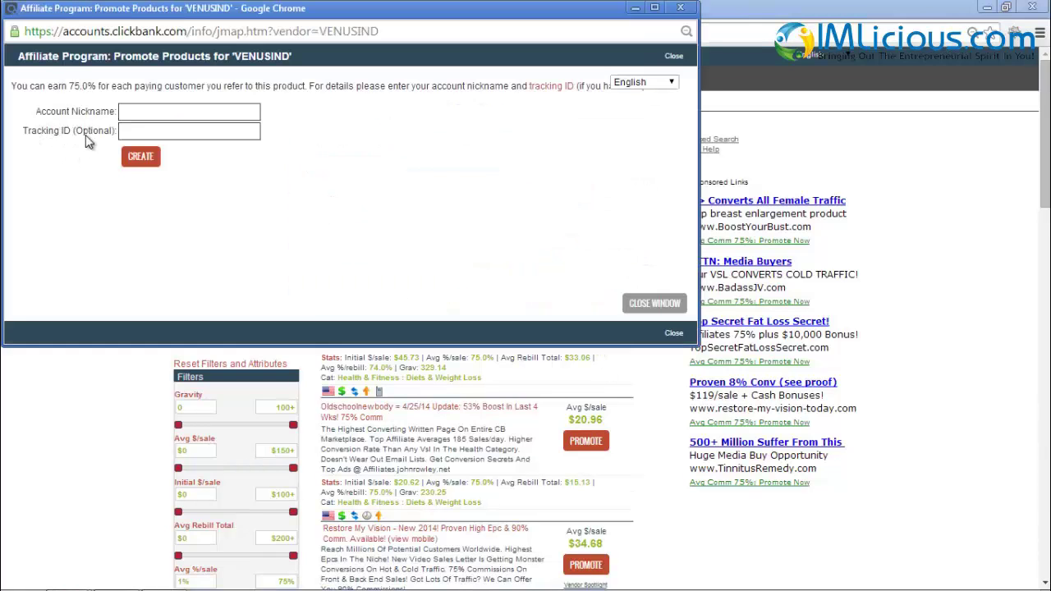
{"action": "left_click", "coordinate": [141, 115]}
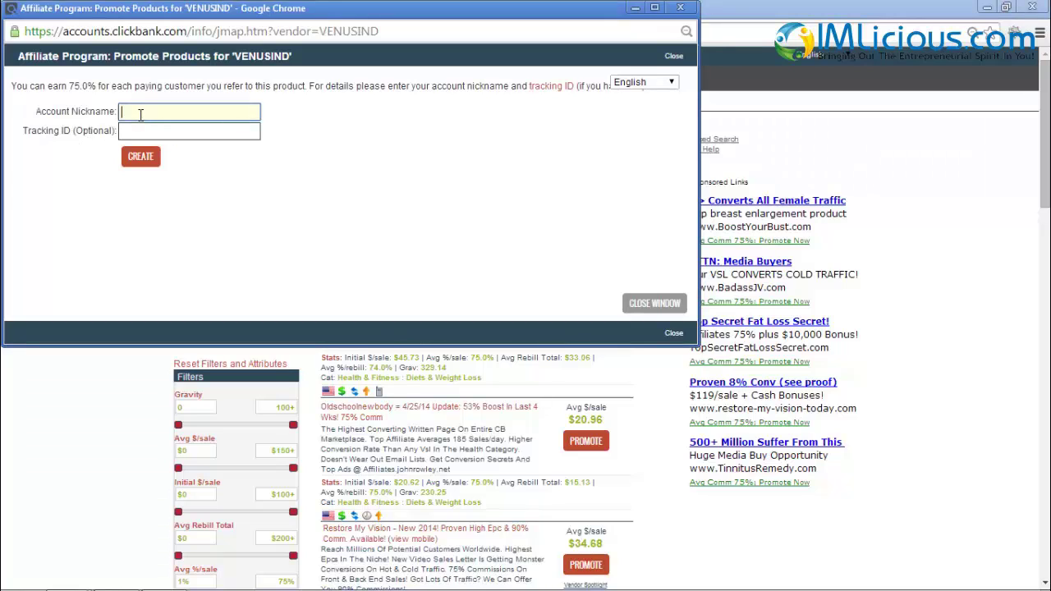
{"action": "type", "text": "edmundyeo"}
{"action": "left_click", "coordinate": [141, 156]}
{"action": "left_click_drag", "start_coordinate": [273, 117], "coordinate": [16, 112]}
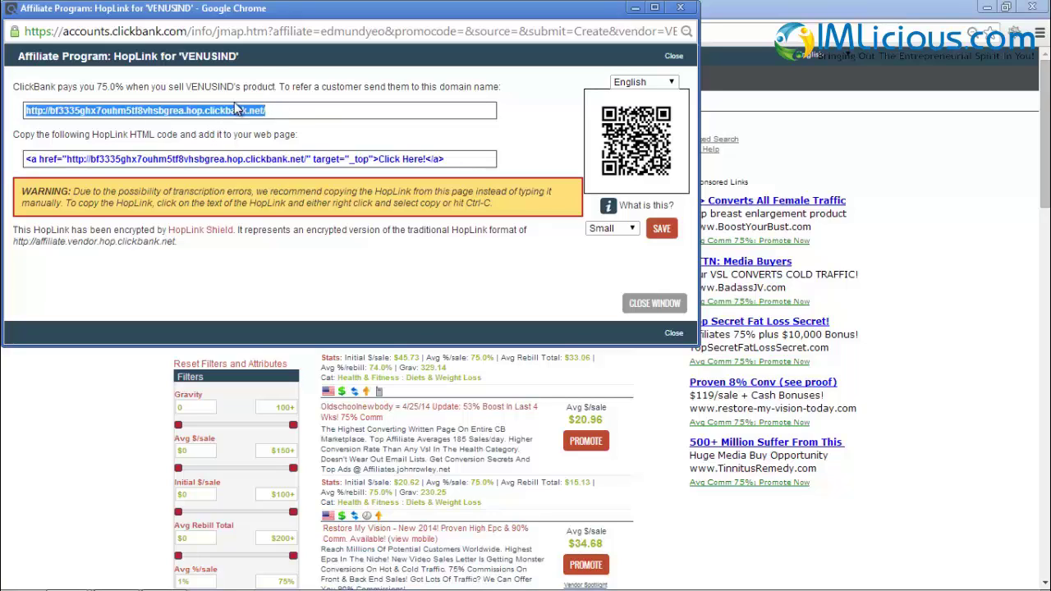
{"action": "right_click", "coordinate": [128, 112]}
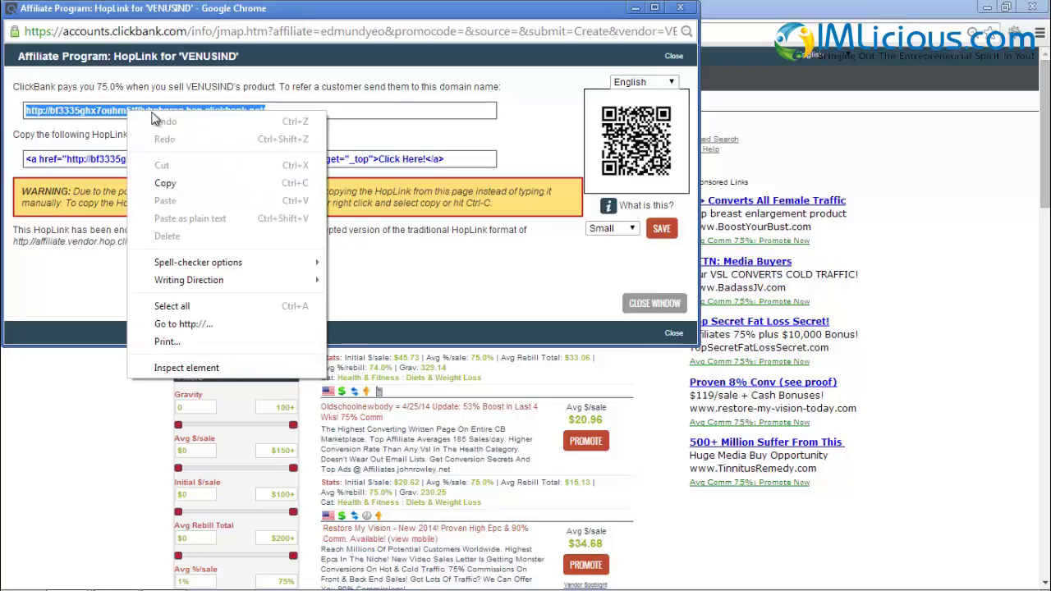
Paste the copied ClickBank HopLink as the Target URL and set a 301 permanent redirect.
{"action": "left_click", "coordinate": [169, 181]}
{"action": "left_click", "coordinate": [78, 10]}
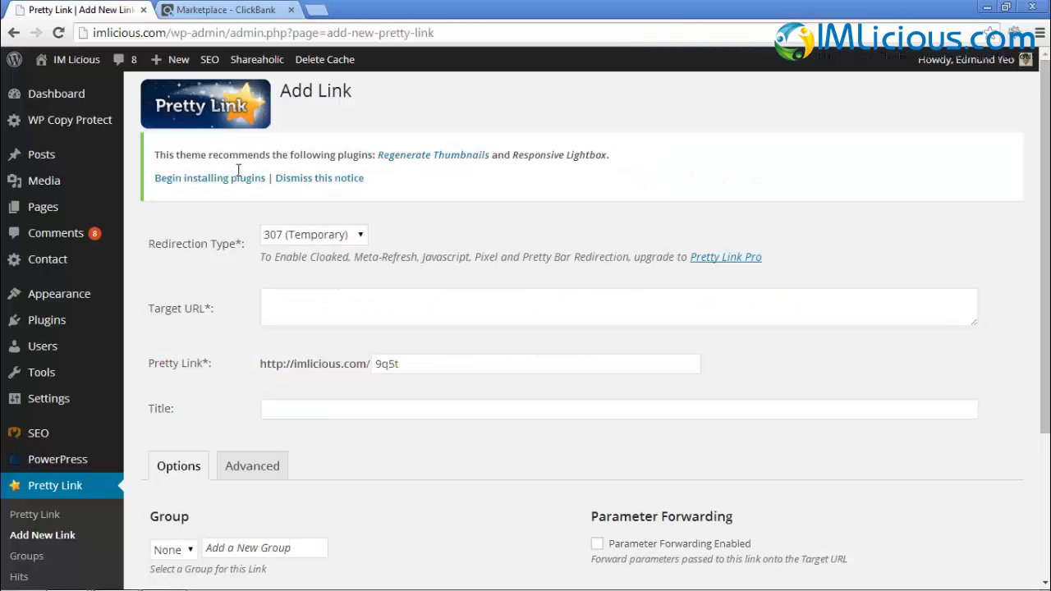
{"action": "left_click", "coordinate": [303, 305]}
{"action": "key", "text": "ctrl+v"}
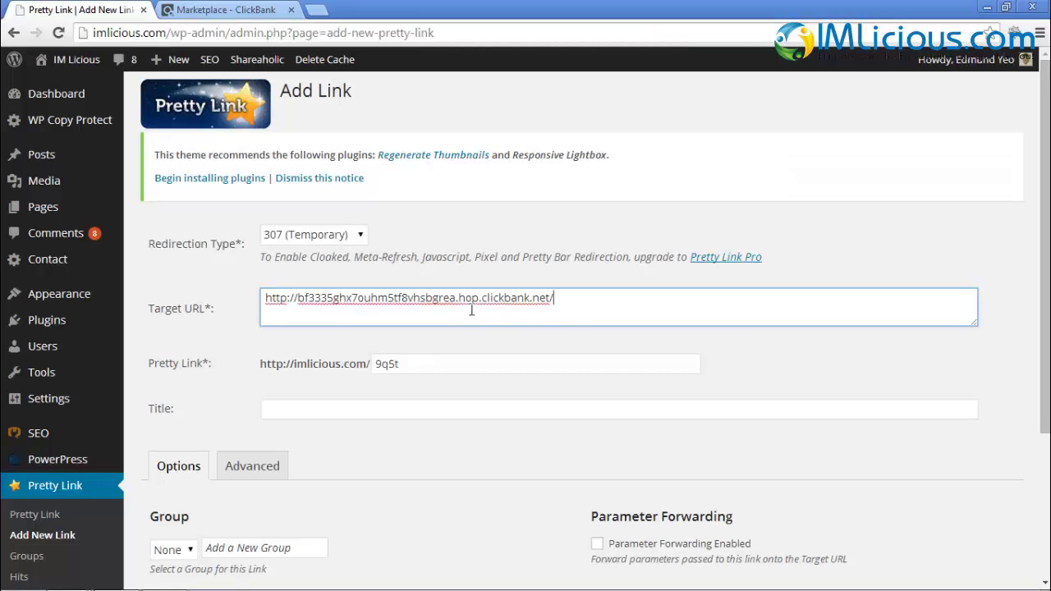
{"action": "left_click_drag", "start_coordinate": [567, 303], "coordinate": [240, 304]}
{"action": "left_click", "coordinate": [258, 249]}
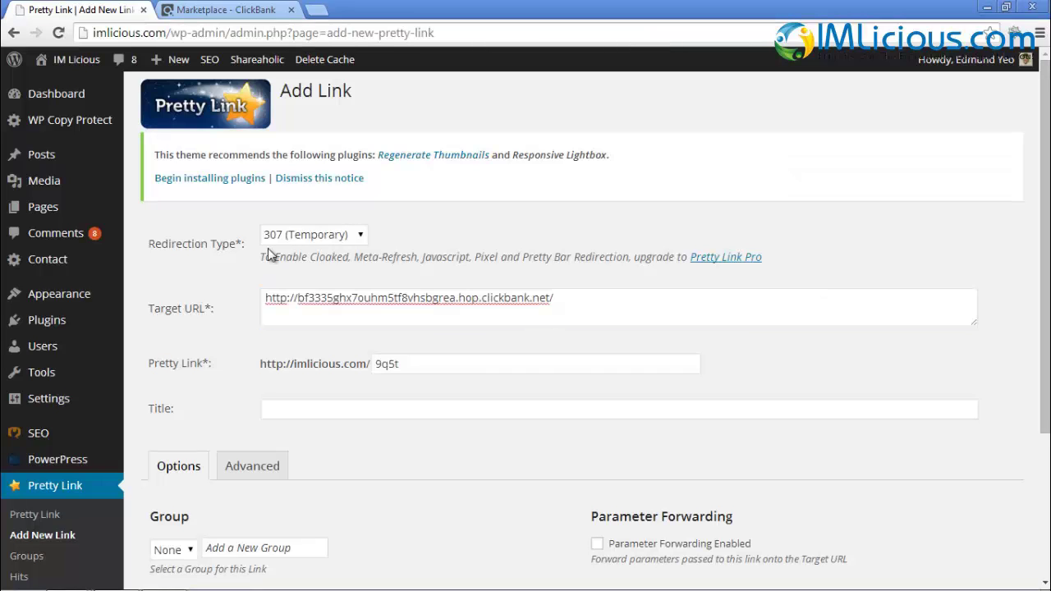
{"action": "left_click", "coordinate": [328, 239]}
{"action": "left_click", "coordinate": [327, 269]}
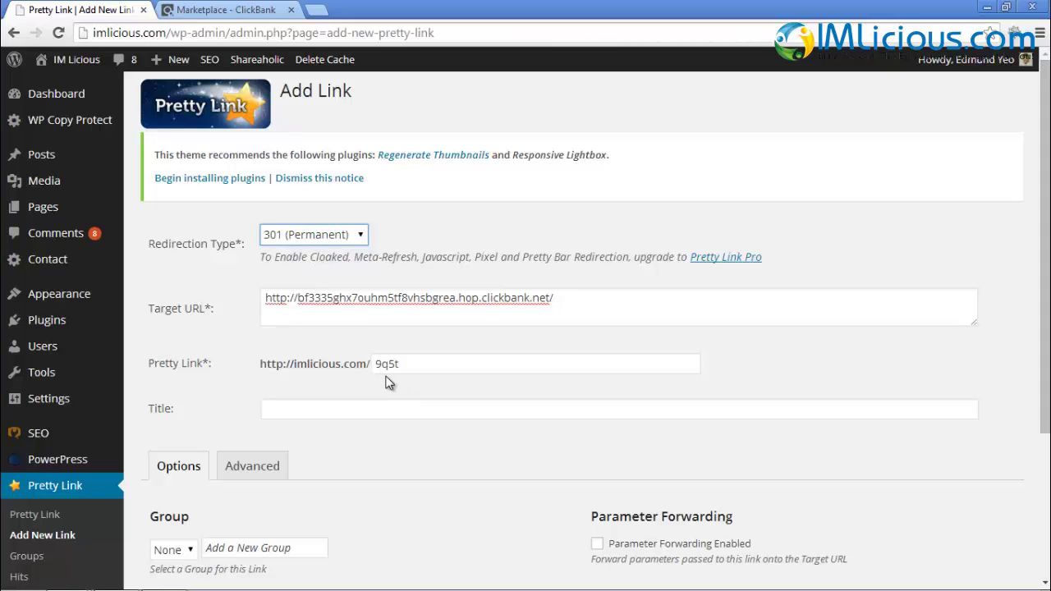
Replace the random slug 9q5t with go/venus-factor and enable Nofollow.
{"action": "left_click", "coordinate": [415, 367]}
{"action": "left_click_drag", "start_coordinate": [416, 367], "coordinate": [347, 369]}
{"action": "type", "text": "go/venus-factor"}
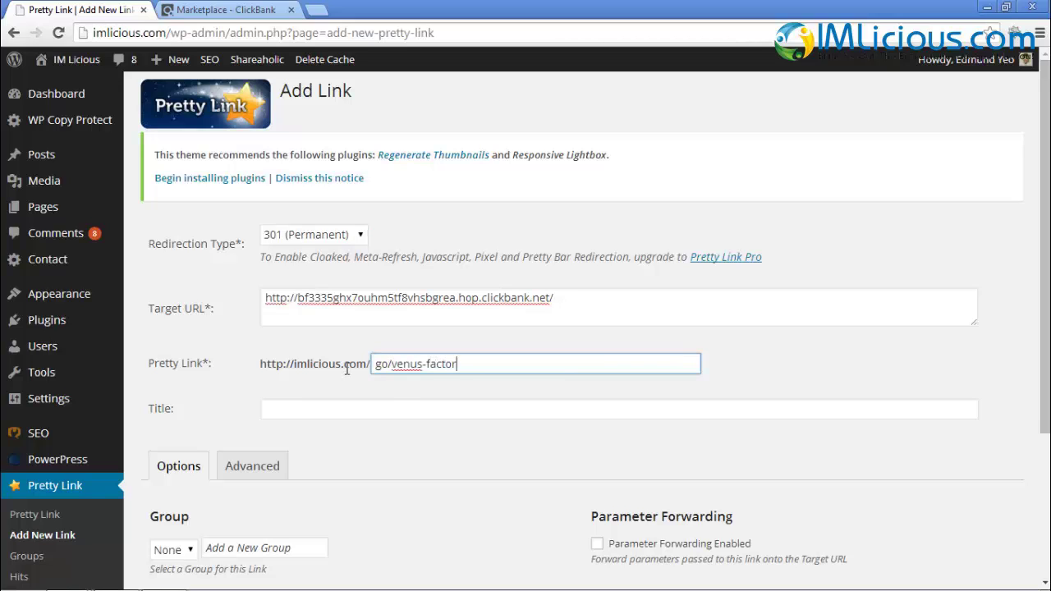
{"action": "scroll", "coordinate": [507, 392], "scroll_direction": "down", "scroll_amount": 1}
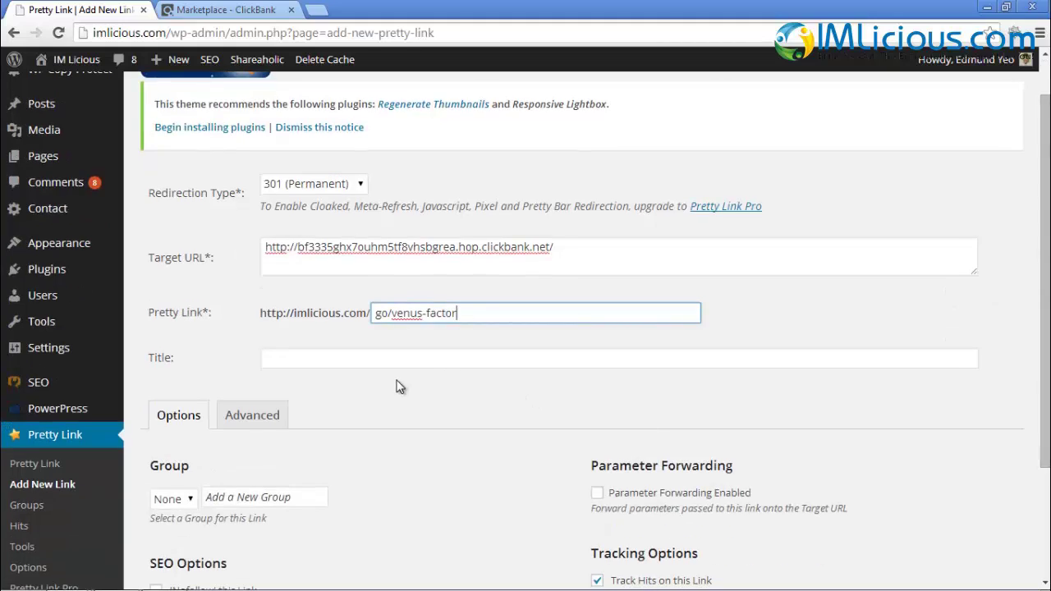
{"action": "scroll", "coordinate": [358, 263], "scroll_direction": "down", "scroll_amount": 2}
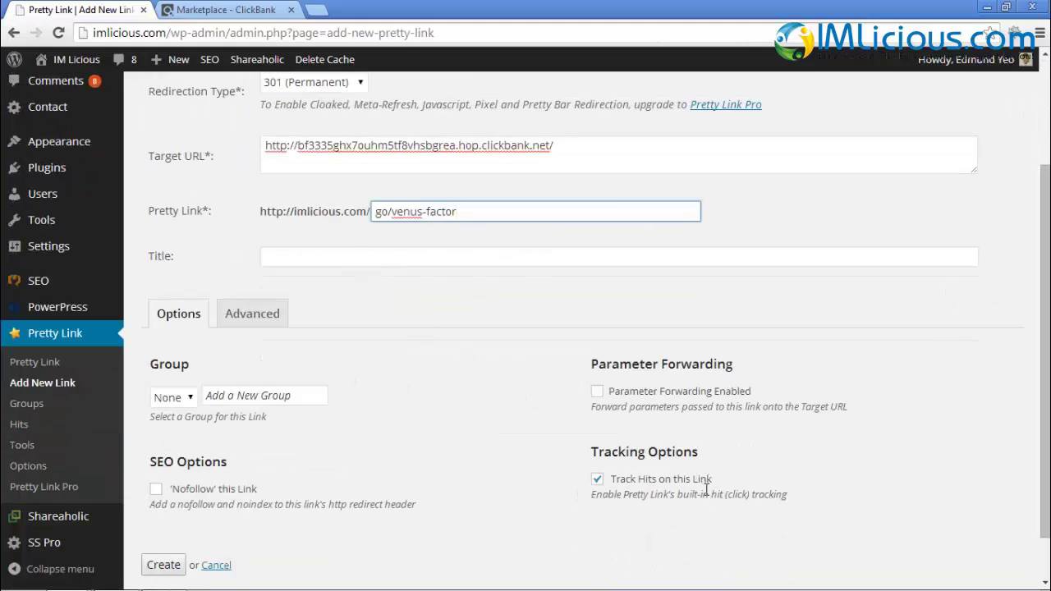
{"action": "left_click", "coordinate": [156, 490]}
Glance at the advanced options, then create the go/venus-factor pretty link.
{"action": "left_click", "coordinate": [273, 322]}
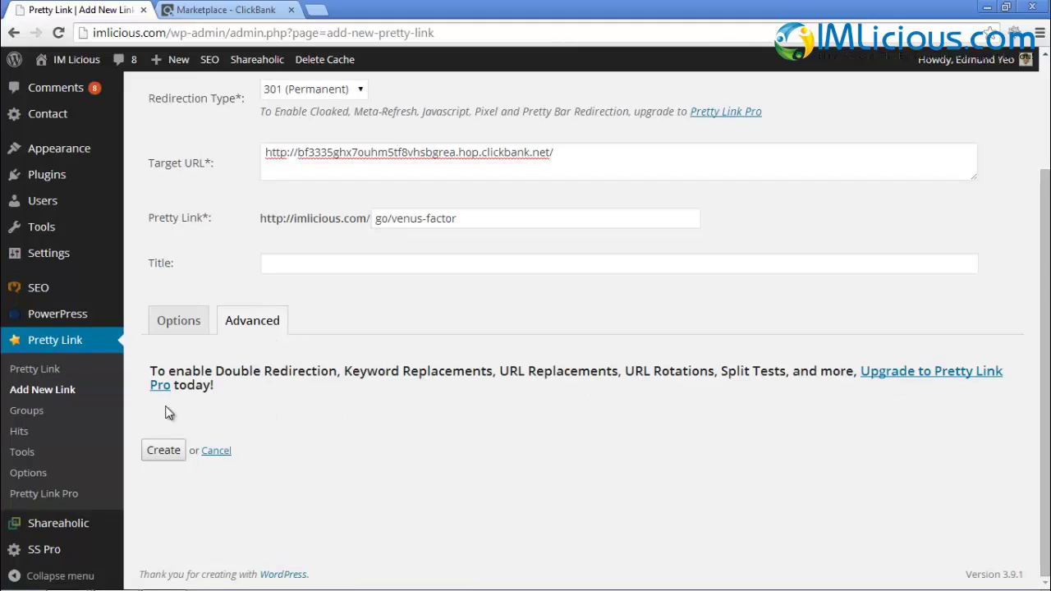
{"action": "left_click", "coordinate": [179, 320]}
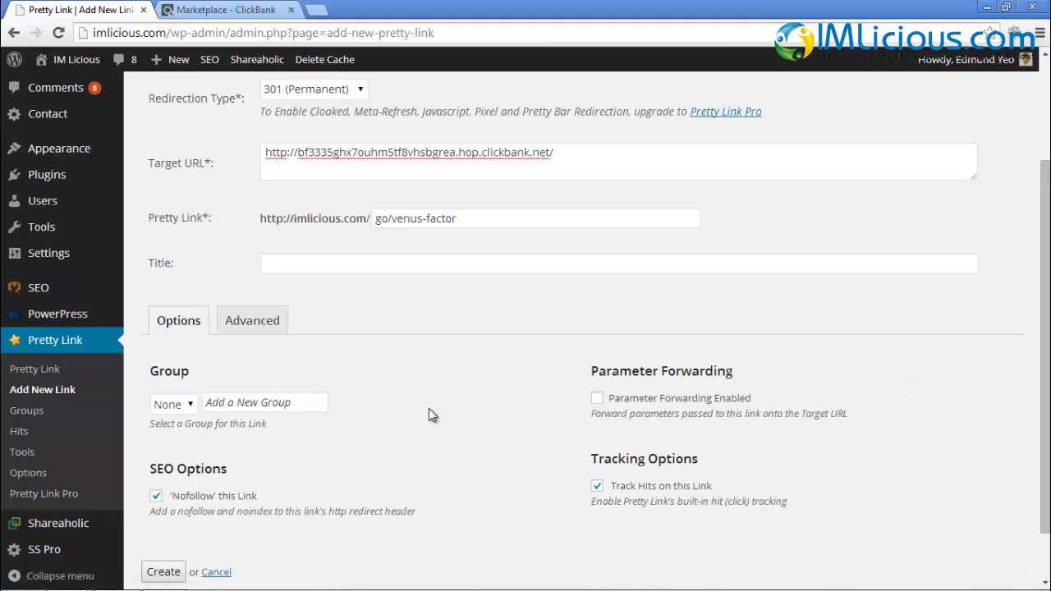
{"action": "scroll", "coordinate": [754, 323], "scroll_direction": "up", "scroll_amount": 1}
{"action": "scroll", "coordinate": [754, 323], "scroll_direction": "down", "scroll_amount": 1}
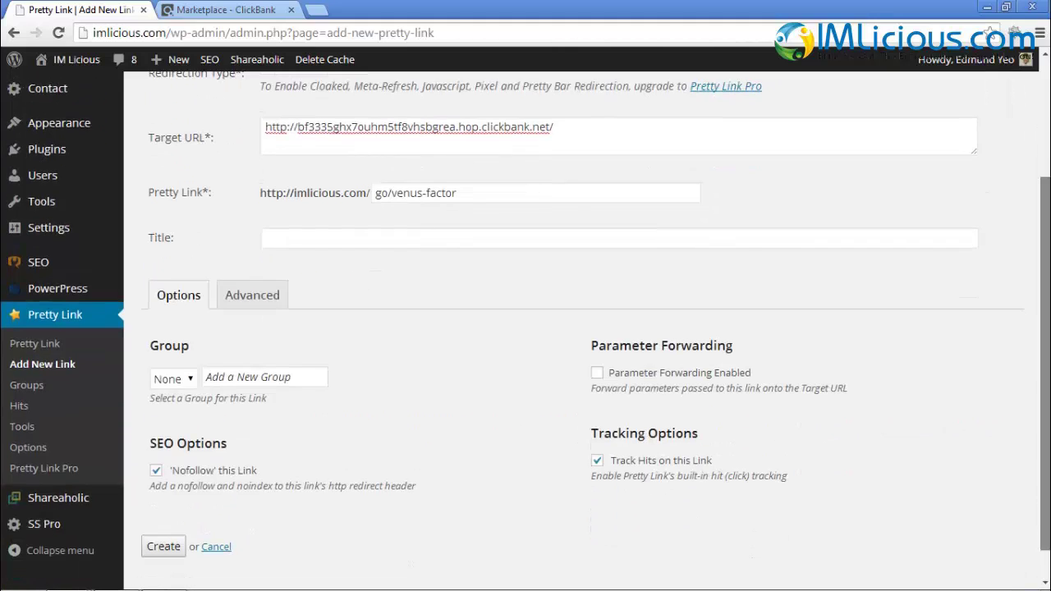
{"action": "scroll", "coordinate": [772, 344], "scroll_direction": "up", "scroll_amount": 1}
{"action": "scroll", "coordinate": [793, 373], "scroll_direction": "down", "scroll_amount": 1}
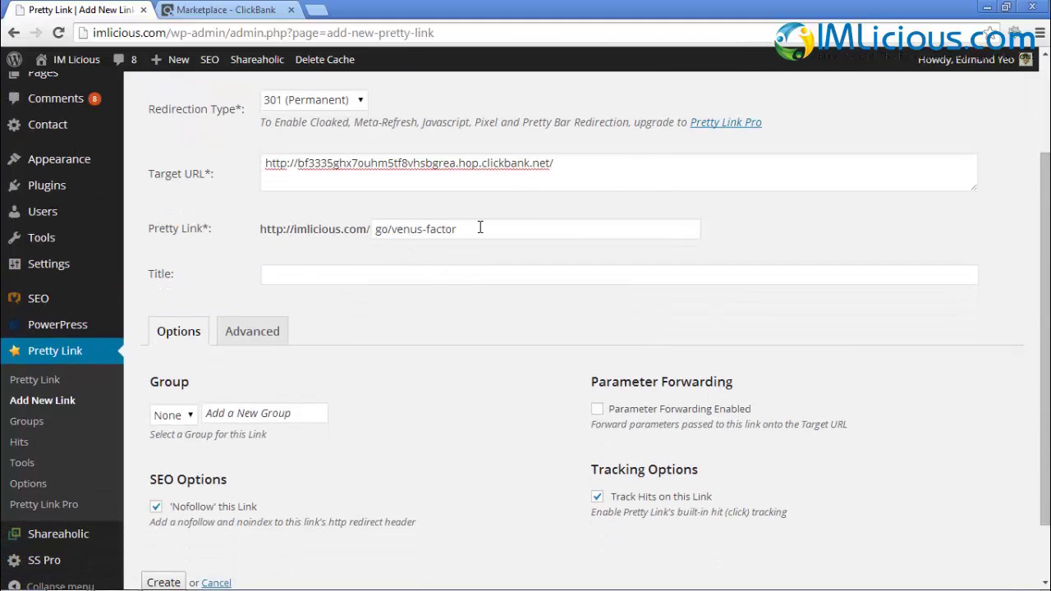
{"action": "scroll", "coordinate": [455, 470], "scroll_direction": "down", "scroll_amount": 1}
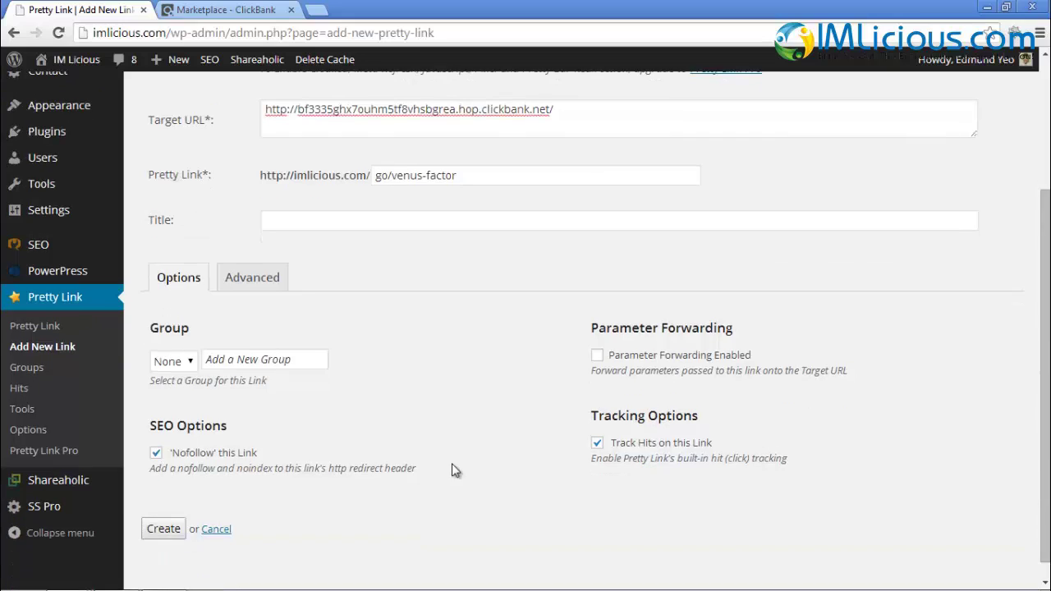
{"action": "left_click", "coordinate": [161, 532]}
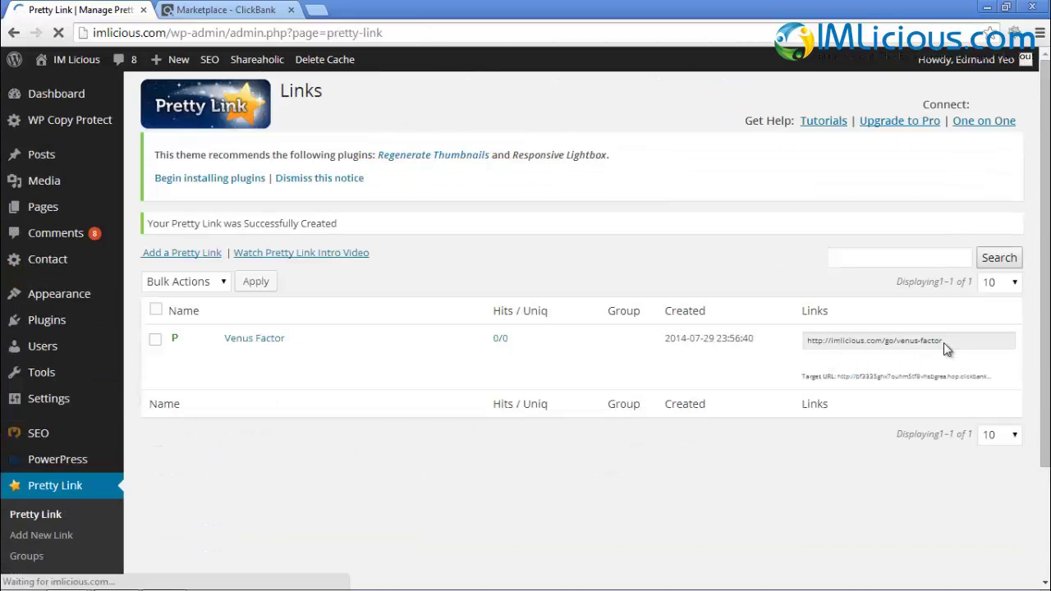
Copy imlicious.com/go/venus-factor and paste it into the ClickBank tab to test the redirect.
{"action": "left_click", "coordinate": [903, 348]}
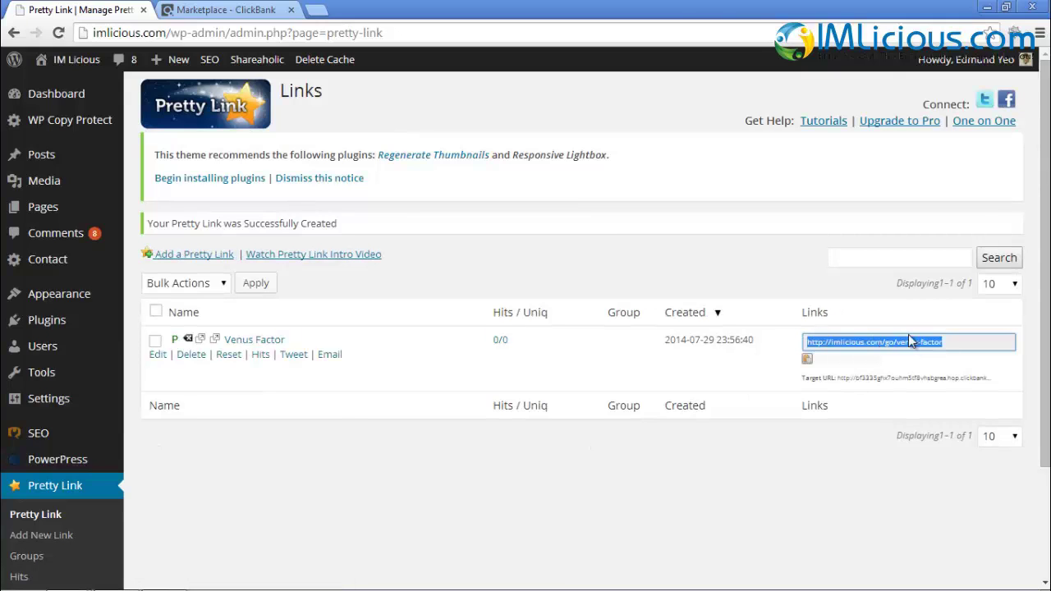
{"action": "left_click", "coordinate": [807, 358]}
{"action": "left_click", "coordinate": [199, 11]}
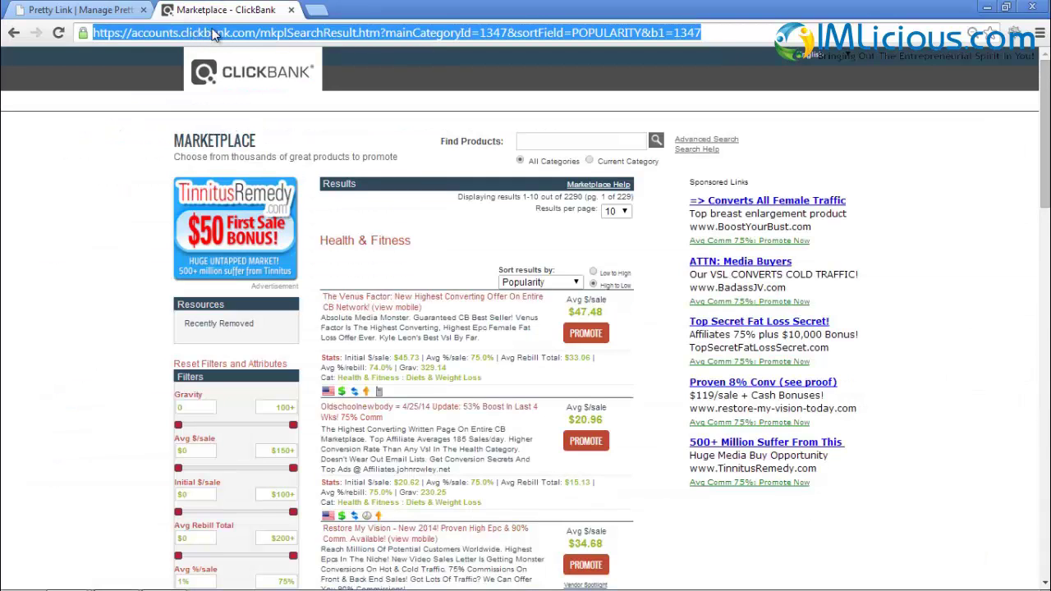
{"action": "key", "text": "ctrl+v"}
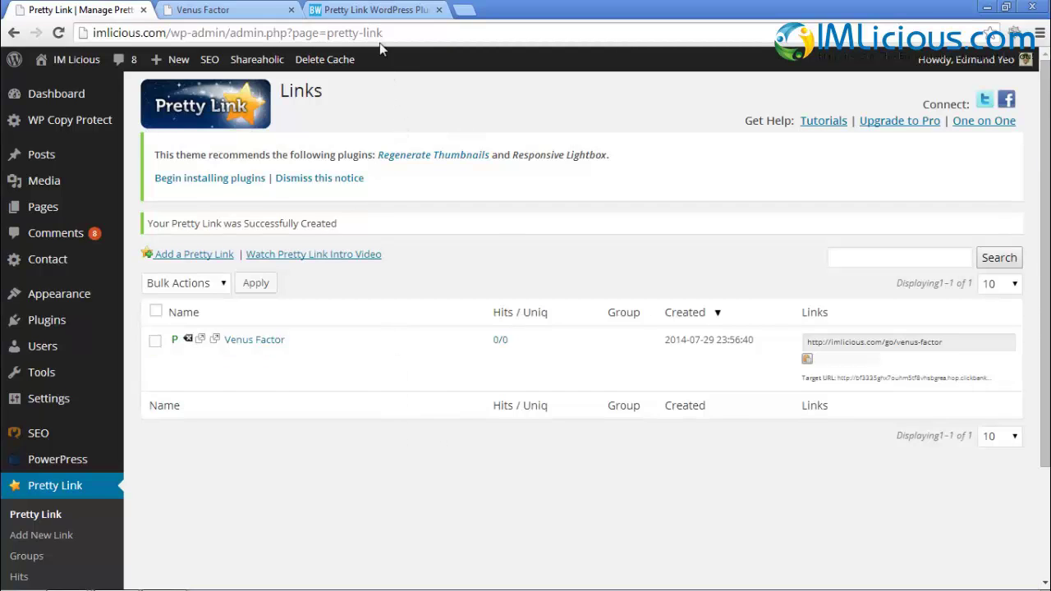
Switch to the third tab and look over the Pretty Link plugin page on blairwilliams.com.
{"action": "left_click", "coordinate": [376, 9]}
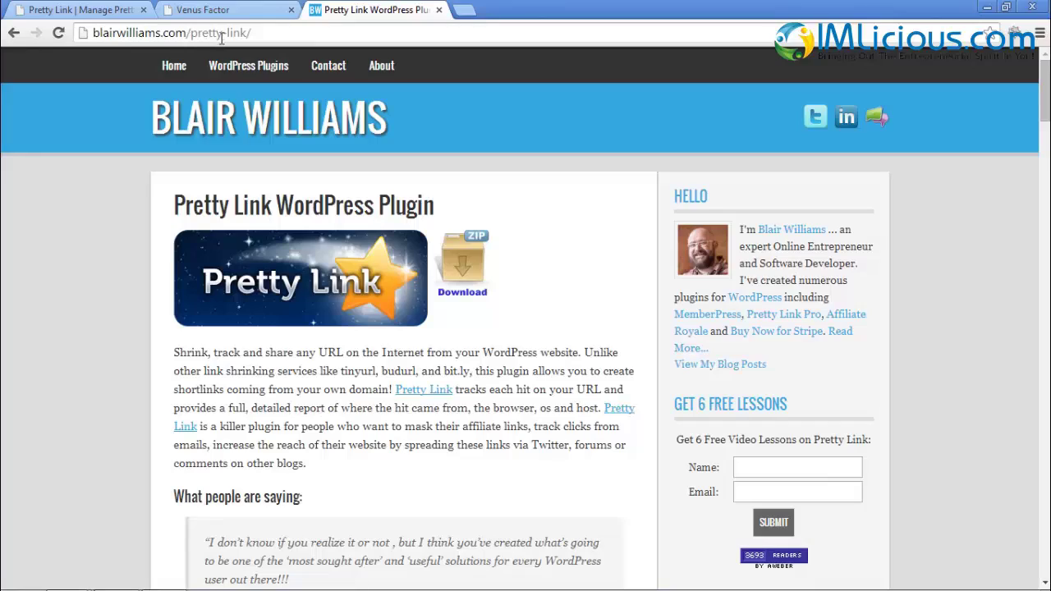
{"action": "scroll", "coordinate": [413, 298], "scroll_direction": "down", "scroll_amount": 12}
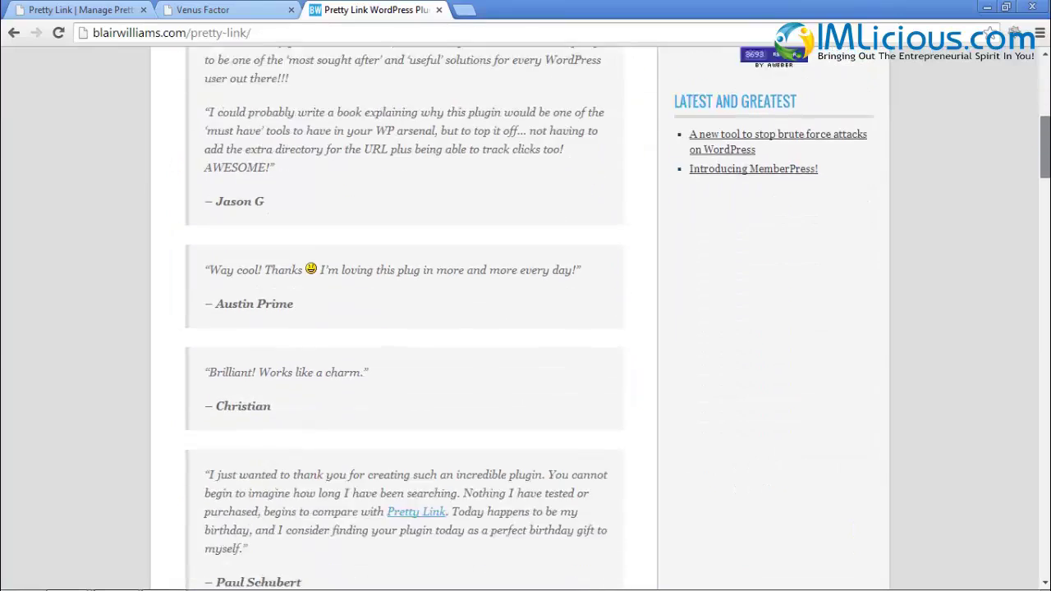
{"action": "scroll", "coordinate": [82, 323], "scroll_direction": "up", "scroll_amount": 12}
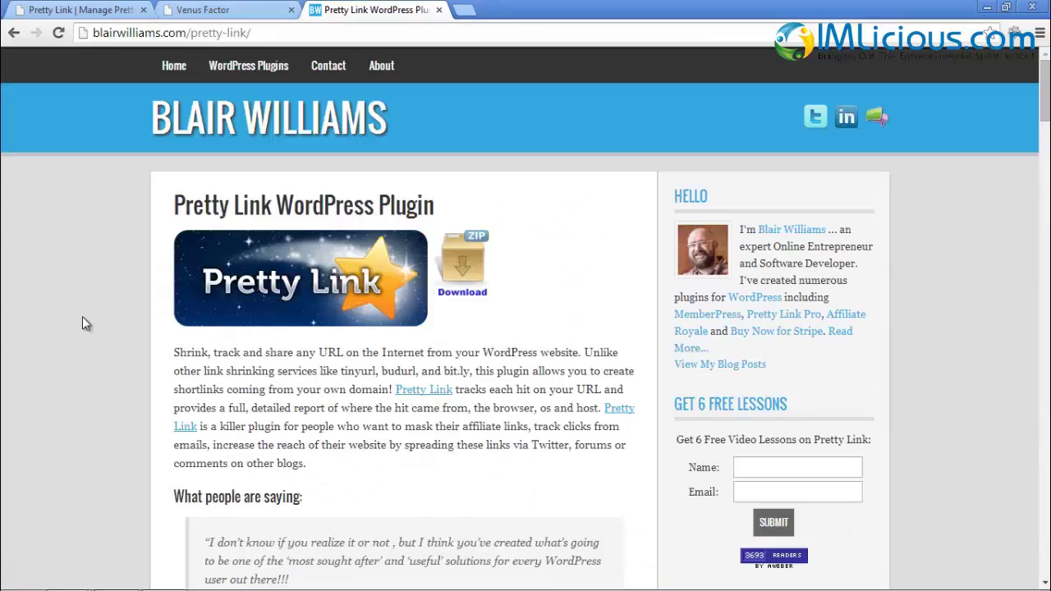